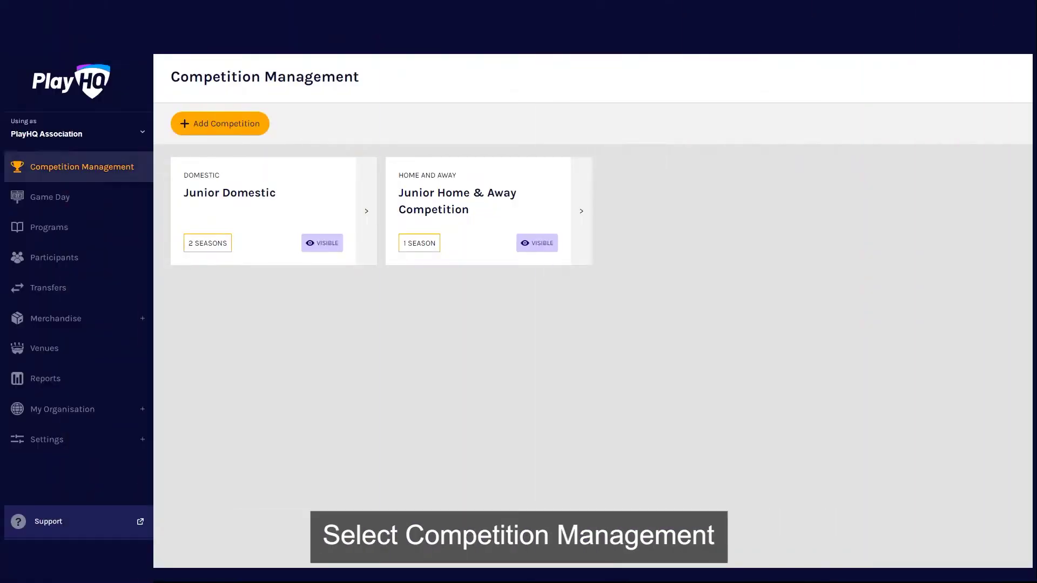
Open the Autumn 2022 season of the Junior Domestic competition and start adding a grade.
left_click(77, 167)
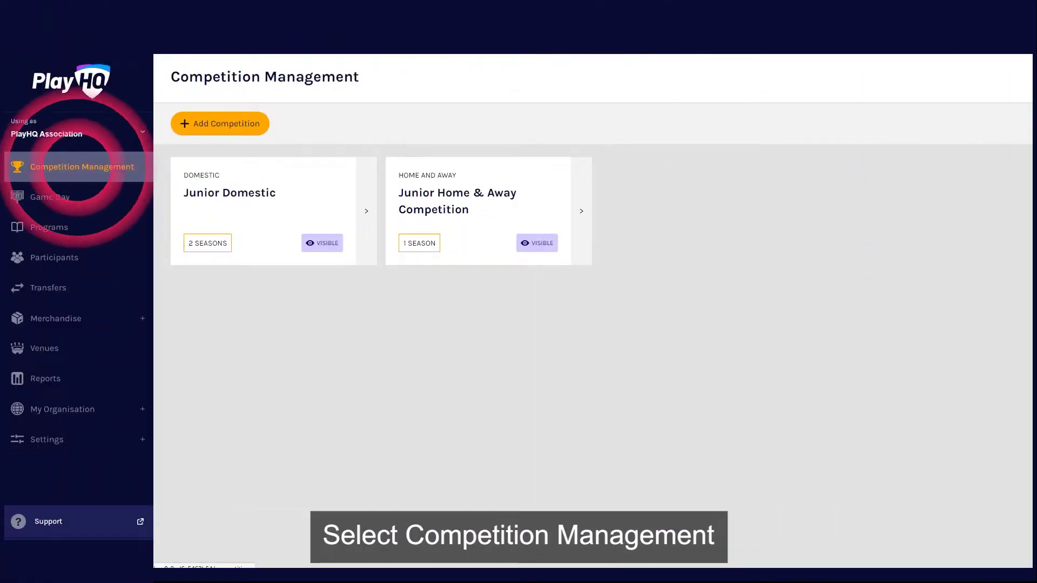
left_click(265, 209)
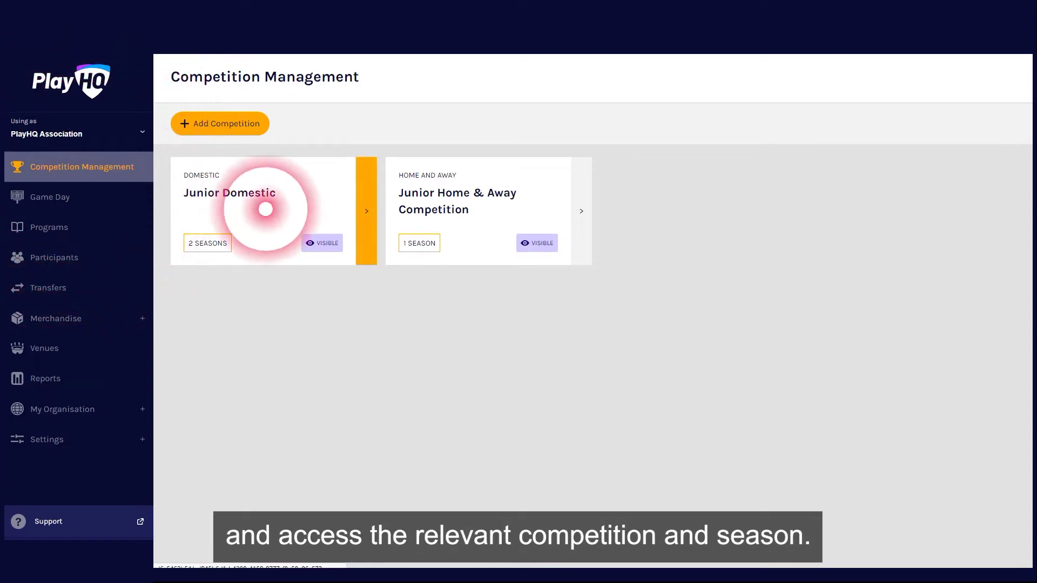
left_click(266, 259)
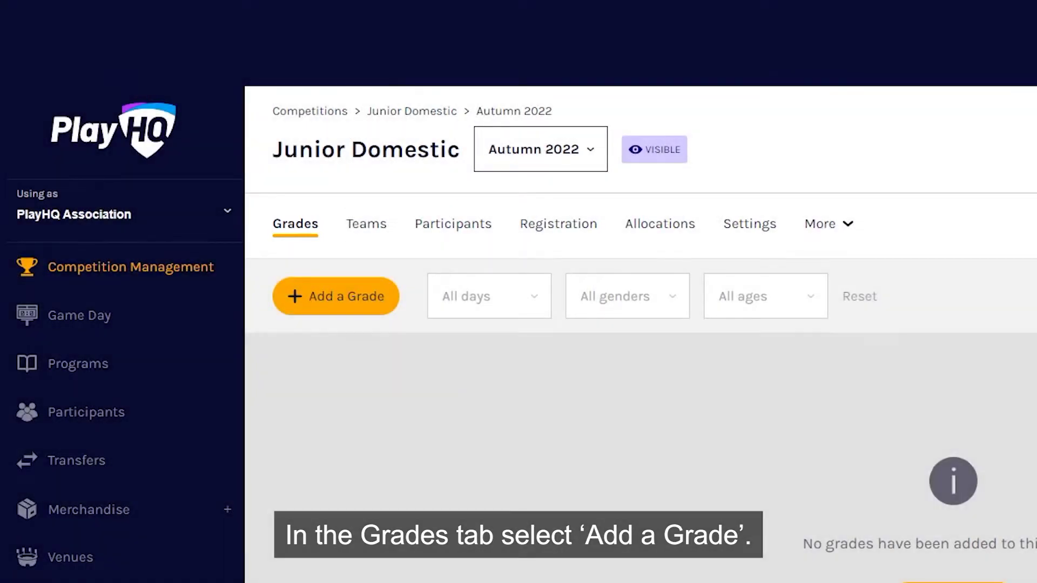
left_click(336, 295)
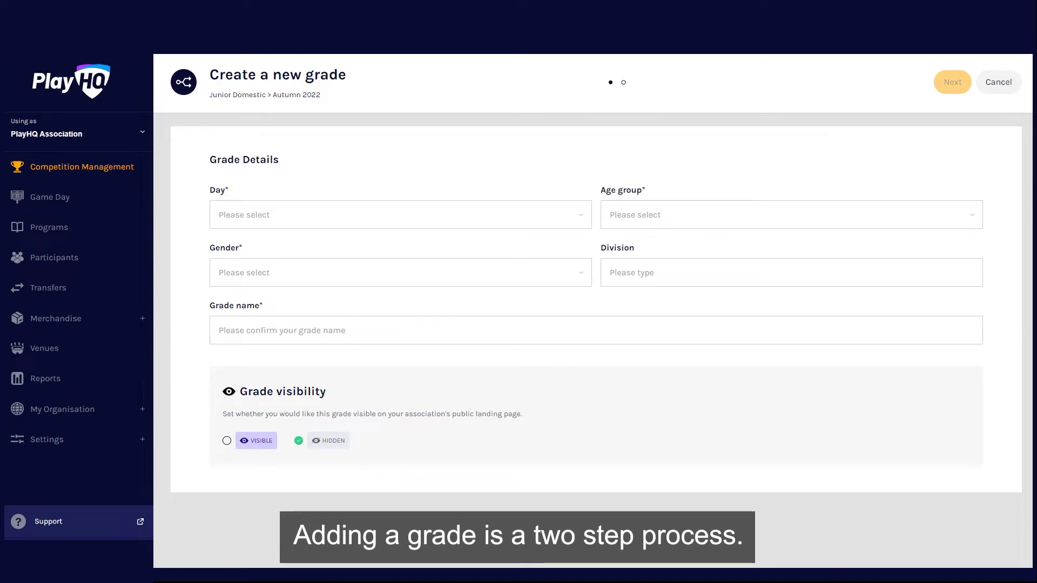
Set the grade details to day Tuesday, age group U15, gender Girls and division A.
left_click(401, 215)
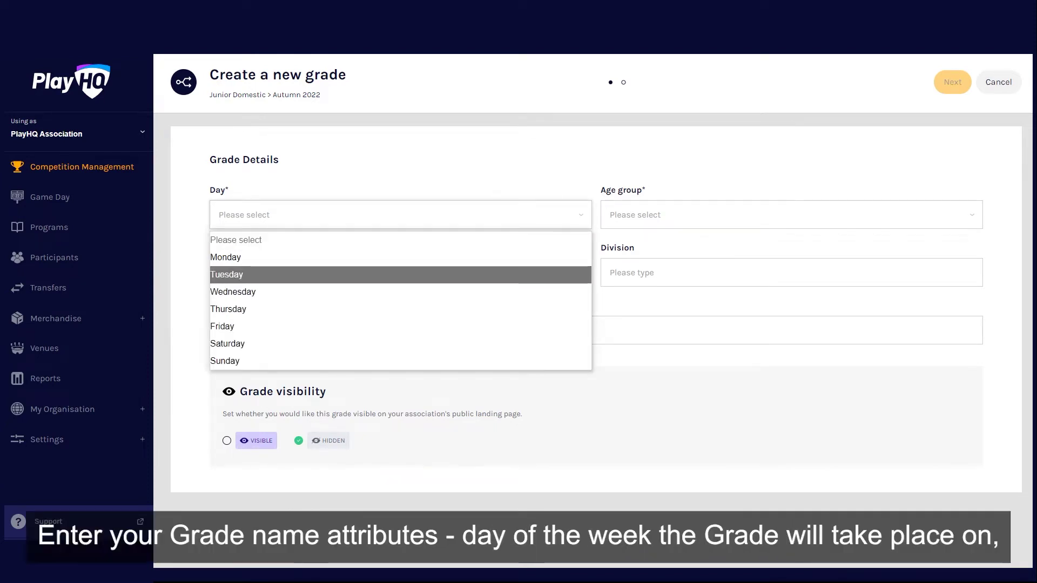
left_click(401, 275)
left_click(791, 215)
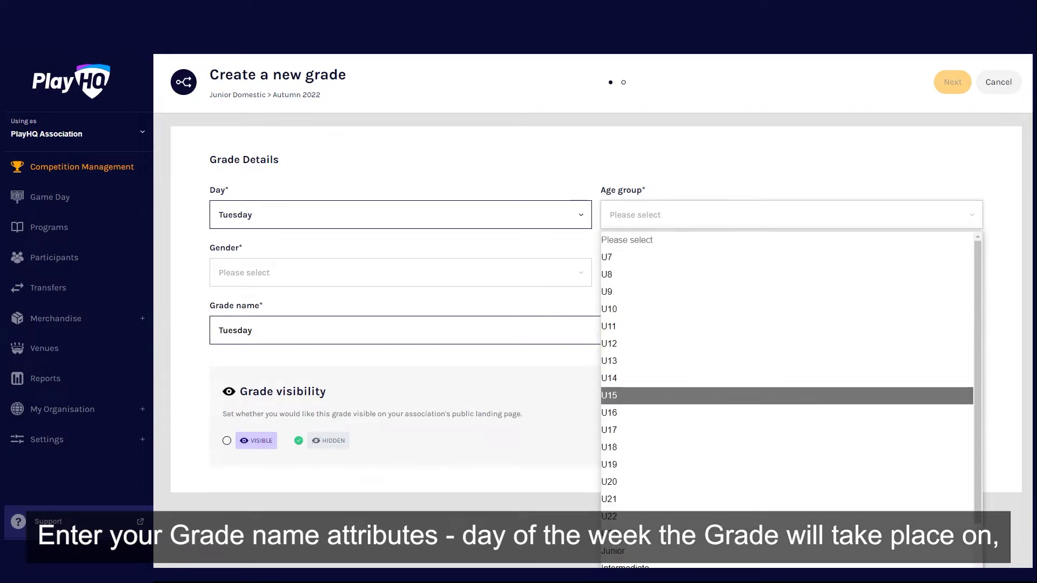
left_click(787, 396)
left_click(400, 272)
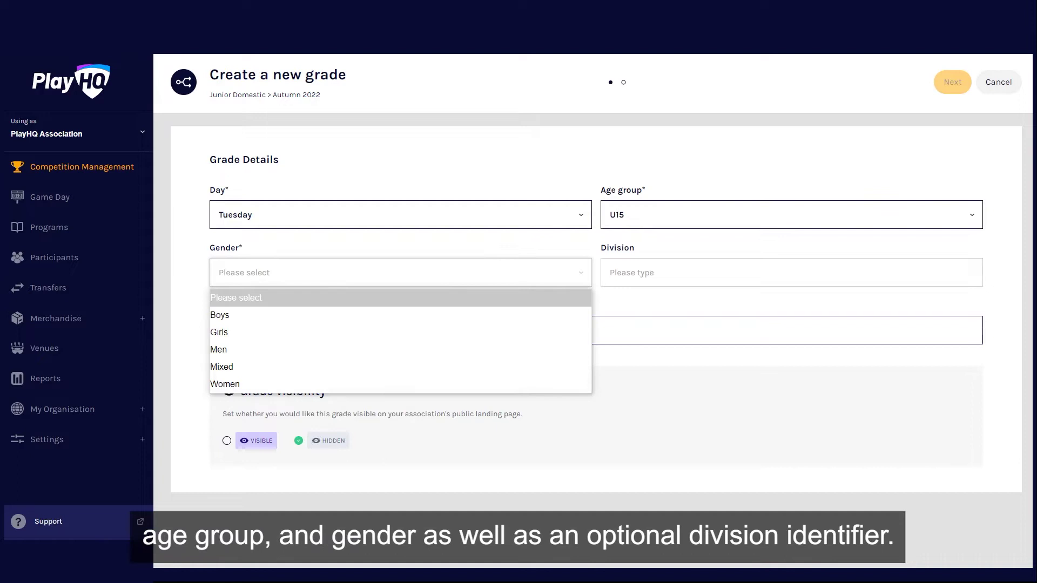
left_click(400, 333)
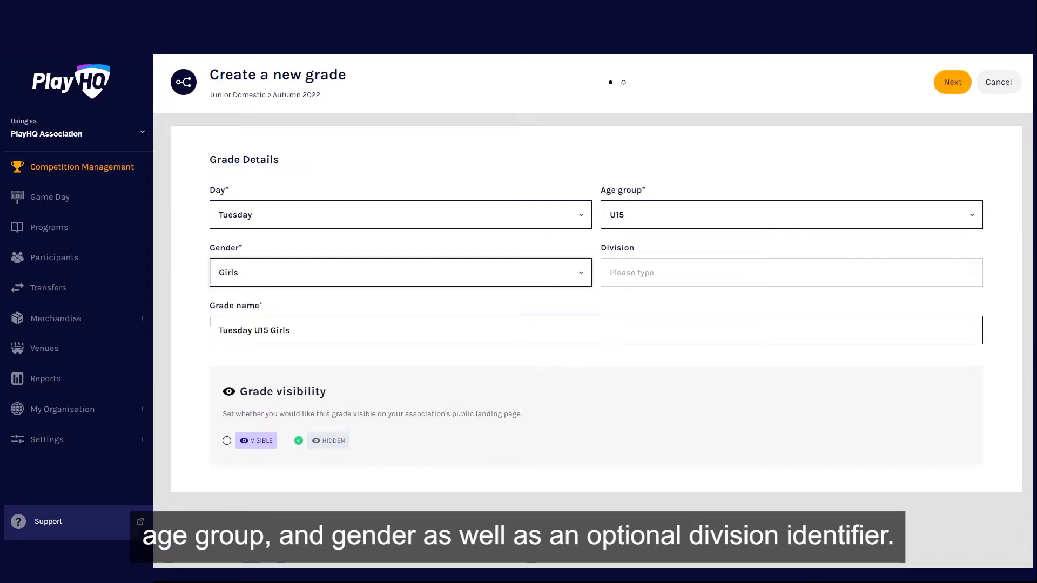
left_click(791, 273)
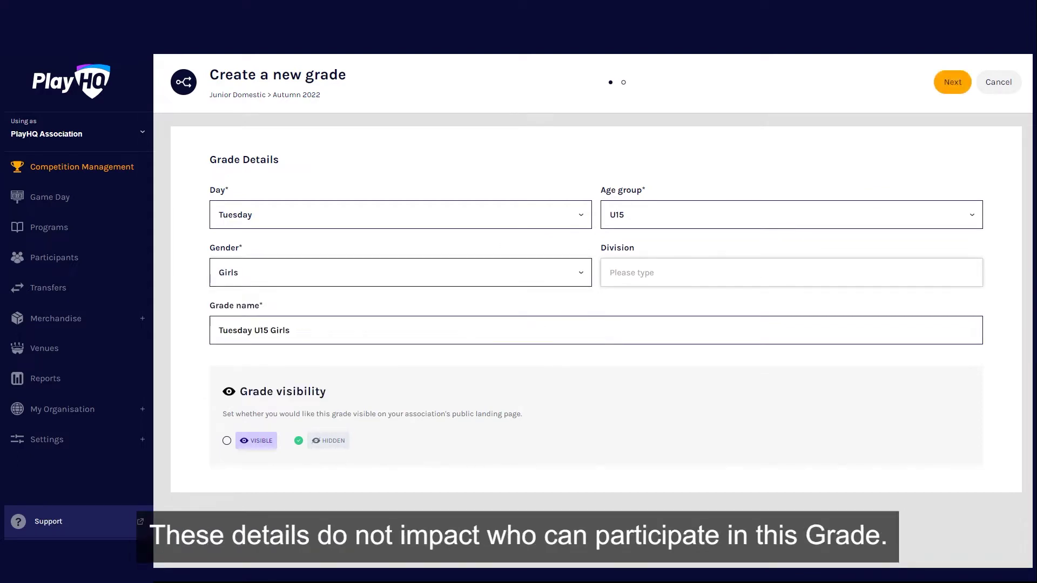
type("A")
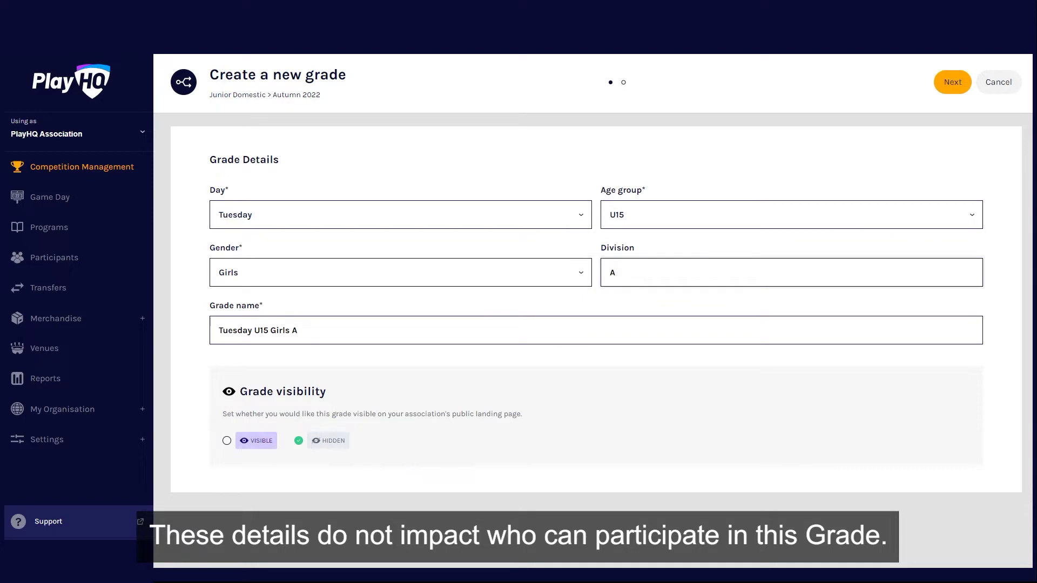
Rename the grade as "Toyota - Tuesday U15 Girls A", make it visible and continue to its game settings.
key("Tab")
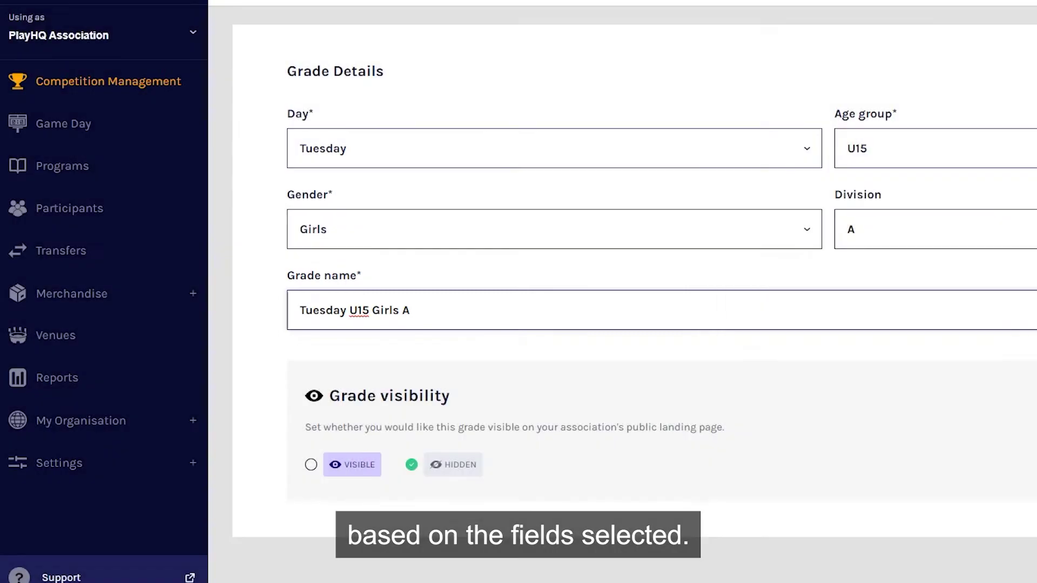
type("Toyota")
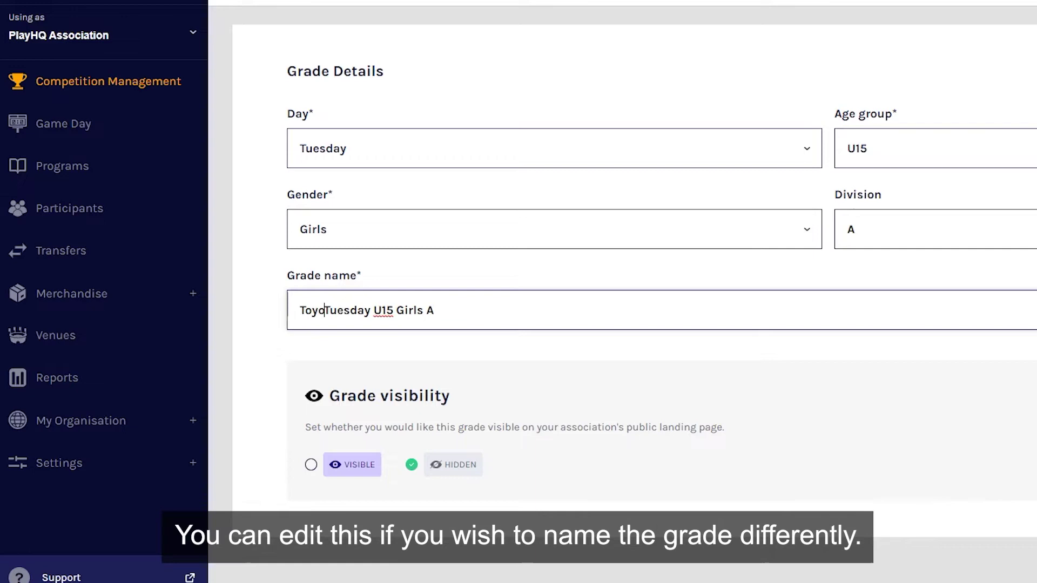
type(" -")
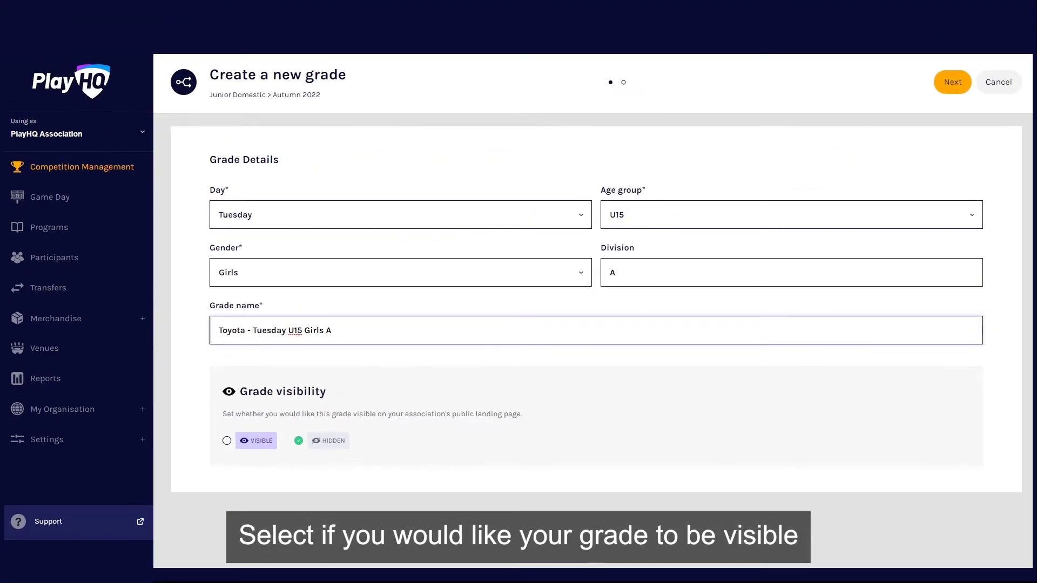
left_click(227, 441)
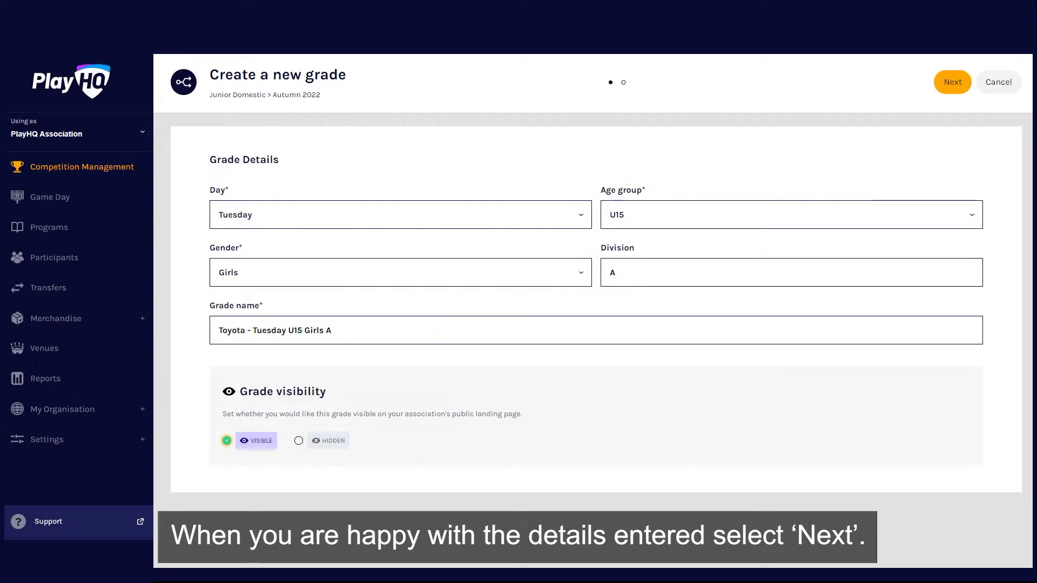
left_click(952, 82)
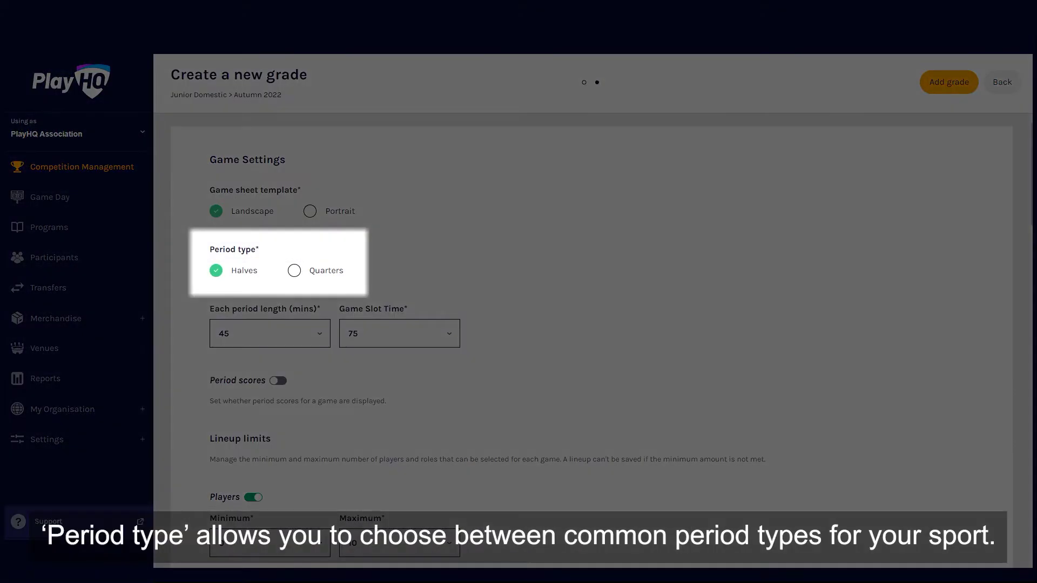
Configure the games as halves of 50 minutes each and enable period scores displayed by period.
left_click(294, 270)
left_click(216, 271)
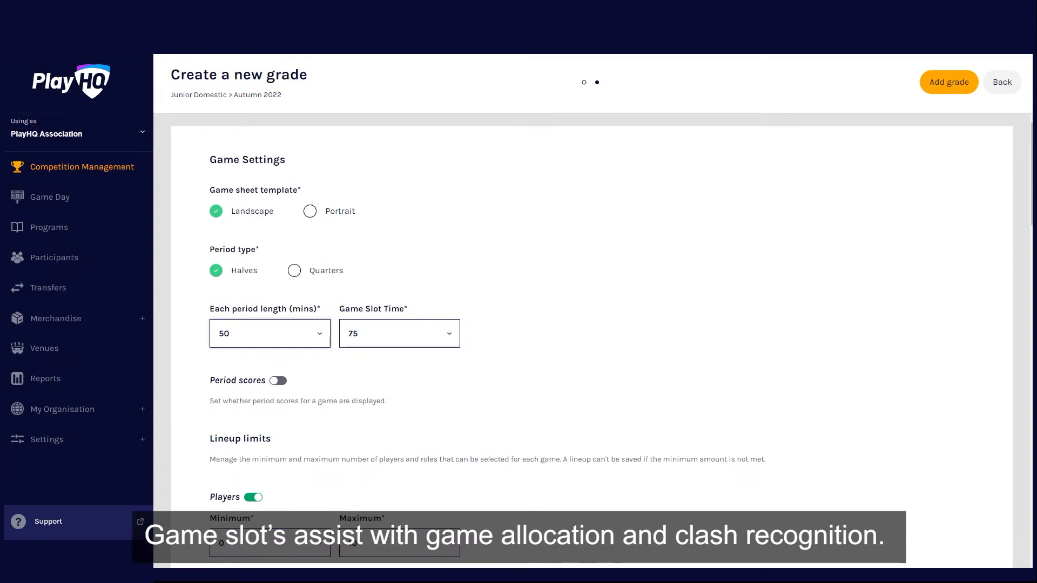
scroll(401, 556, "down", 3)
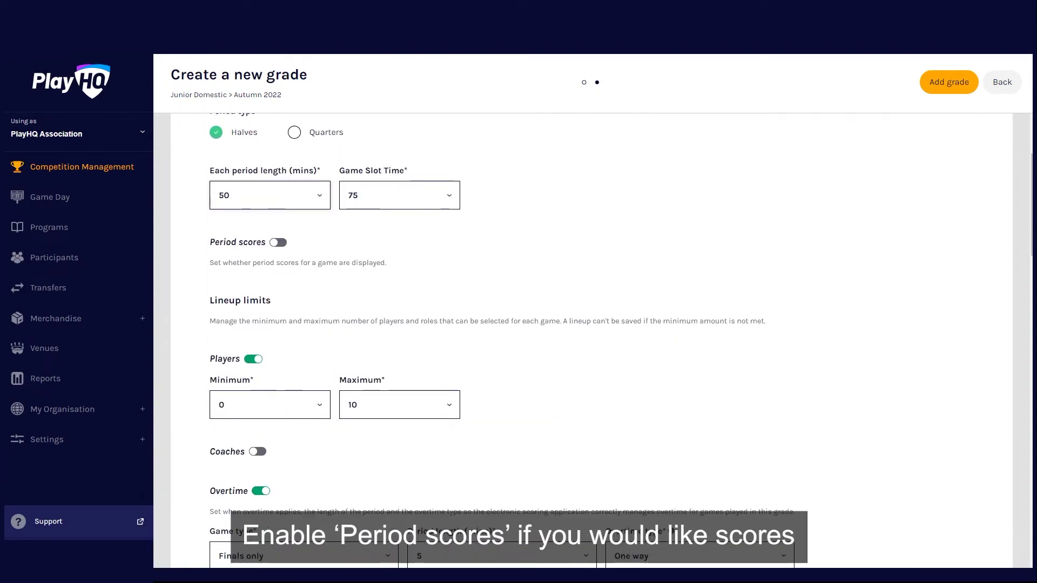
scroll(401, 557, "down", 1)
left_click(279, 173)
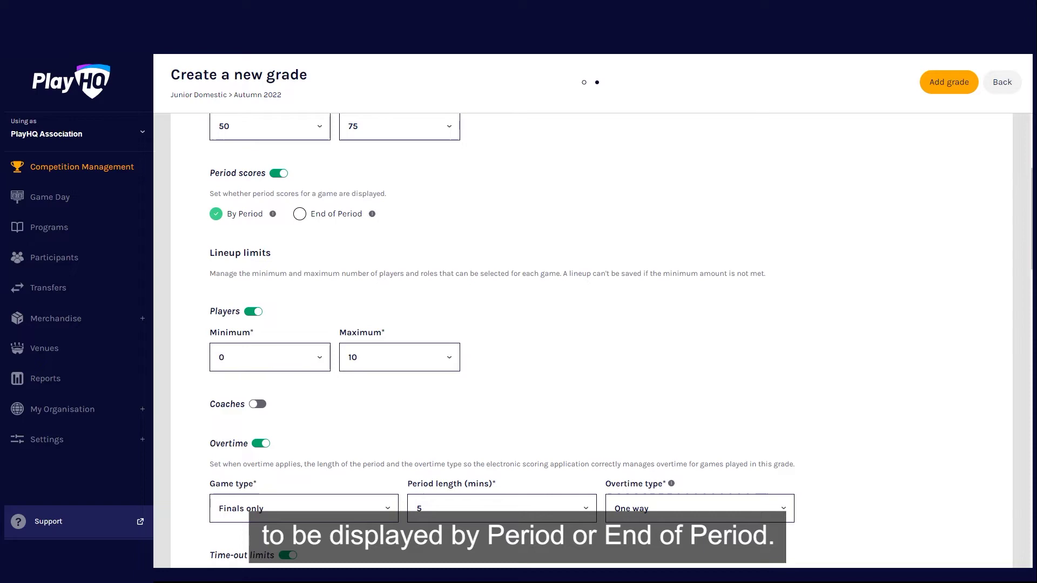
Set the lineup limits to a minimum of 2 players and enable coaches with a maximum of 2.
scroll(591, 340, "down", 1)
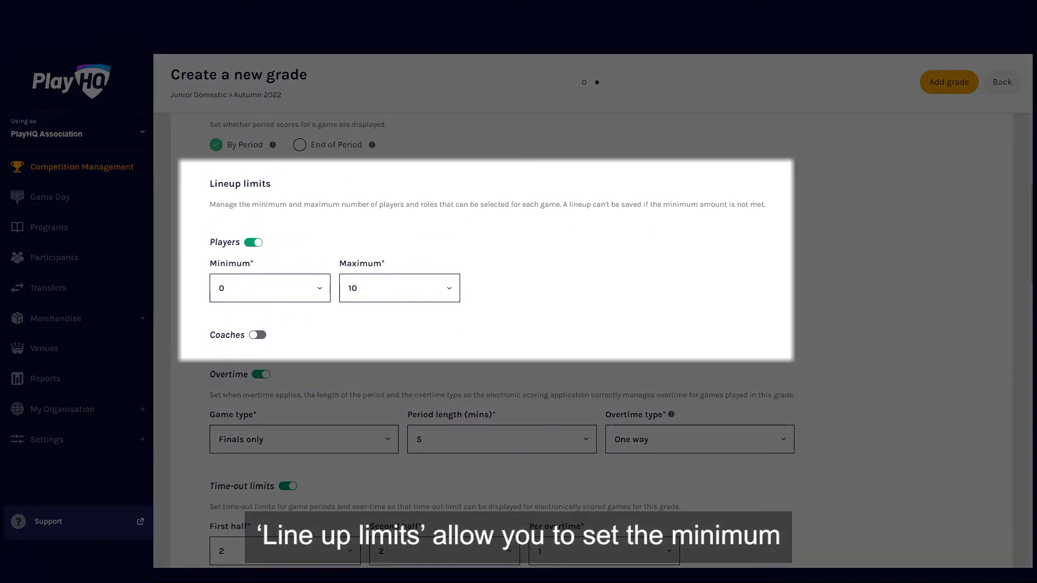
left_click(270, 288)
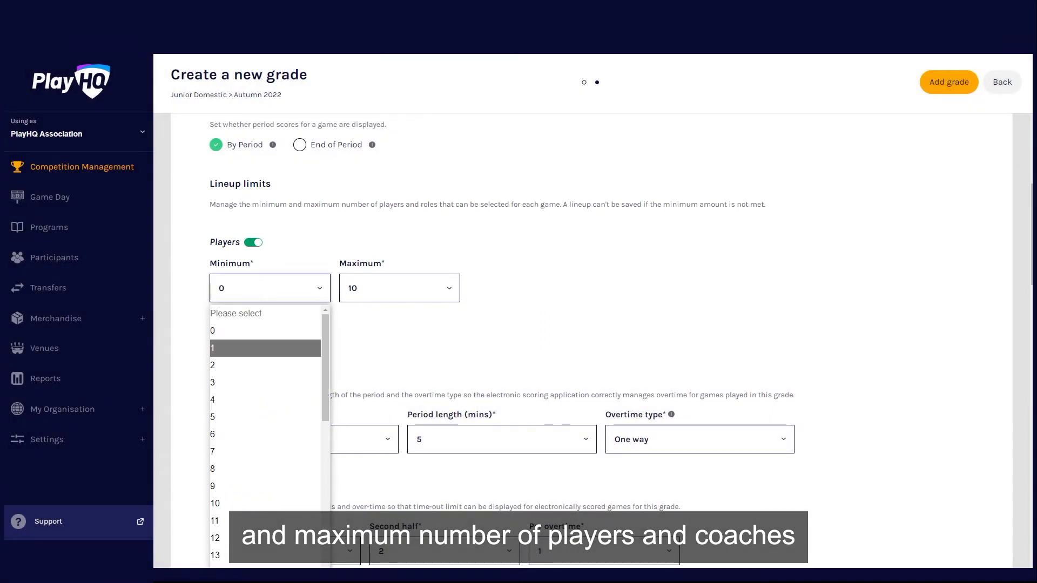
left_click(256, 365)
left_click(257, 335)
scroll(258, 335, "down", 1)
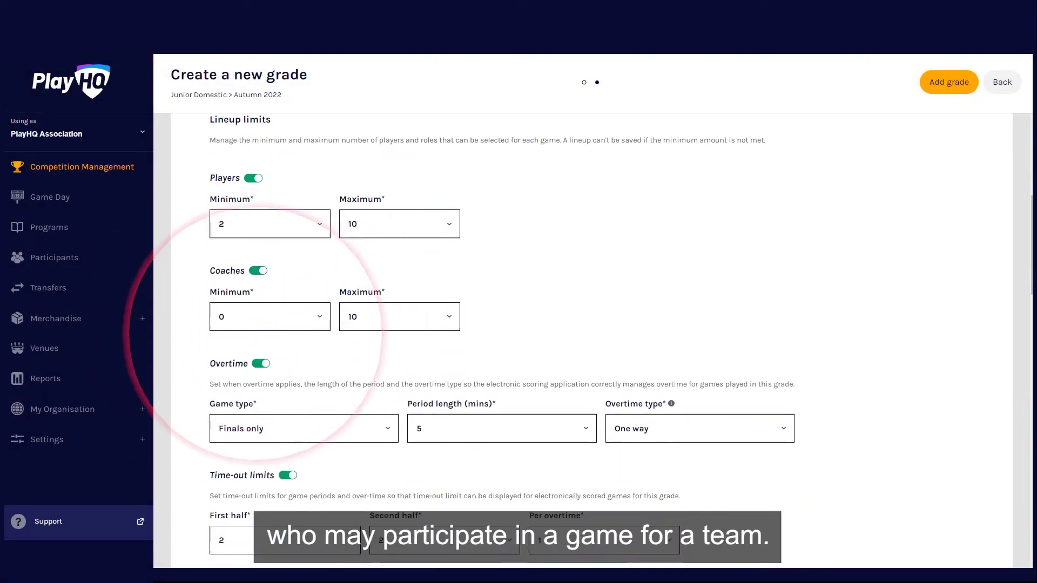
left_click(399, 312)
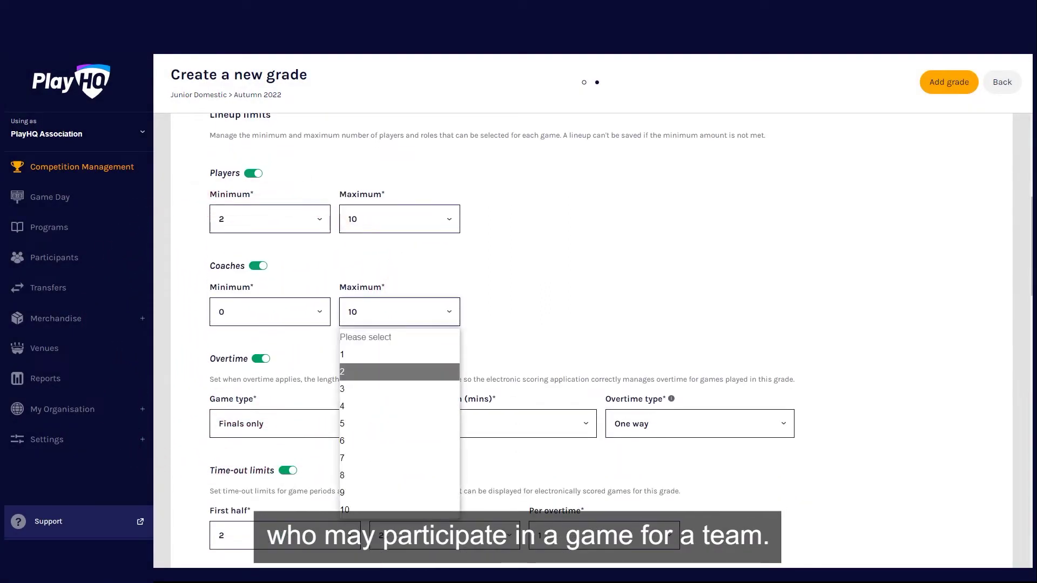
left_click(400, 371)
Set the time-out limit for the second half to 3.
scroll(592, 340, "down", 3)
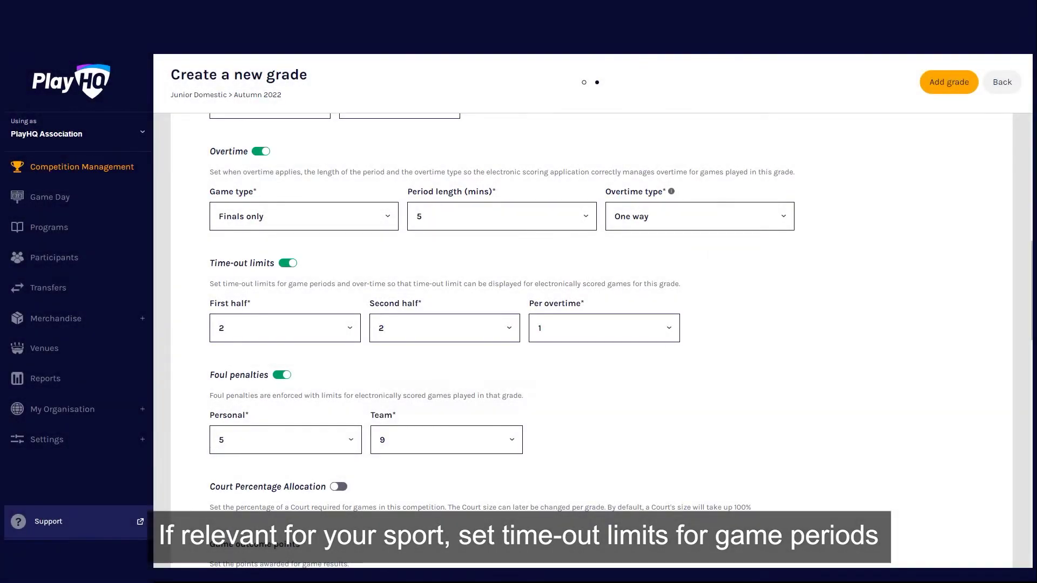
left_click(444, 328)
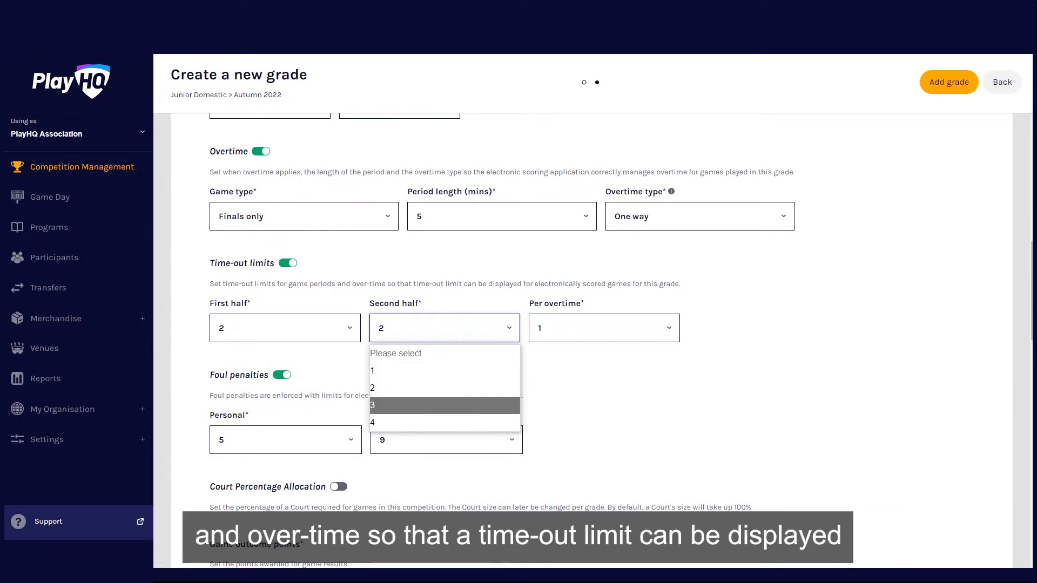
left_click(444, 405)
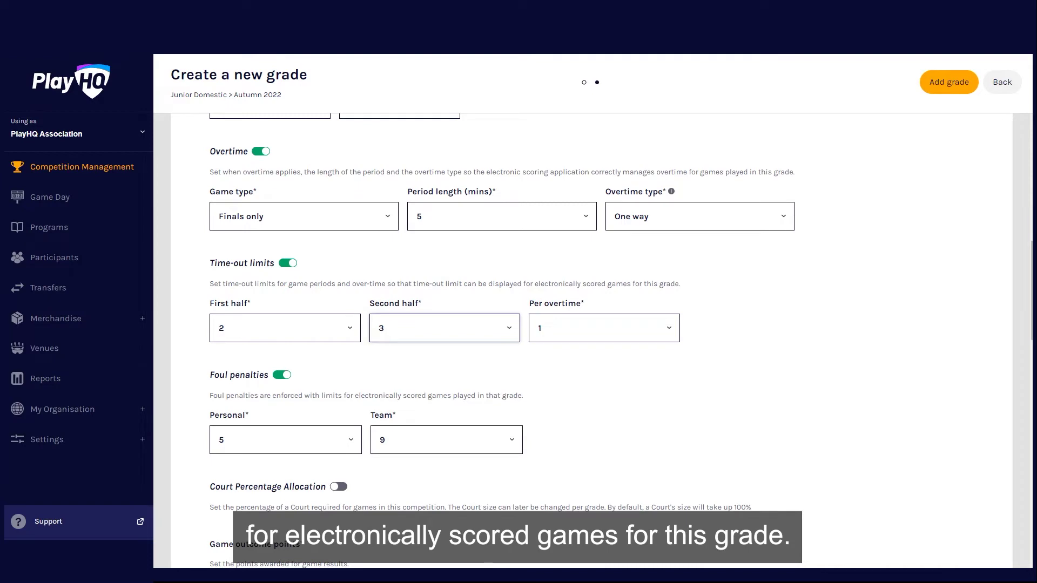
Let clubs enter scores for both teams and lock their access 5 hours after the game starts.
scroll(591, 340, "down", 4)
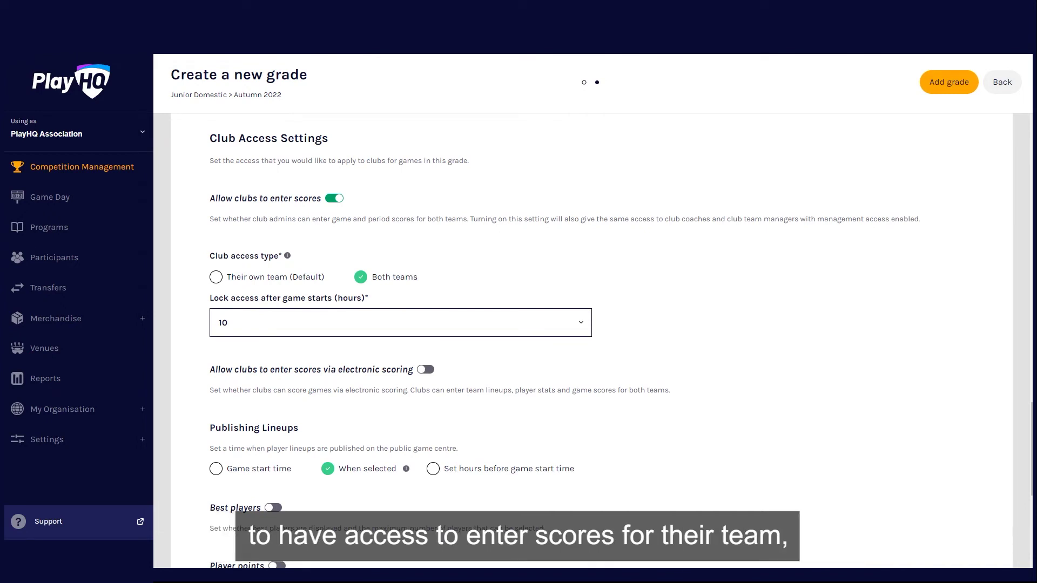
left_click(216, 277)
left_click(361, 277)
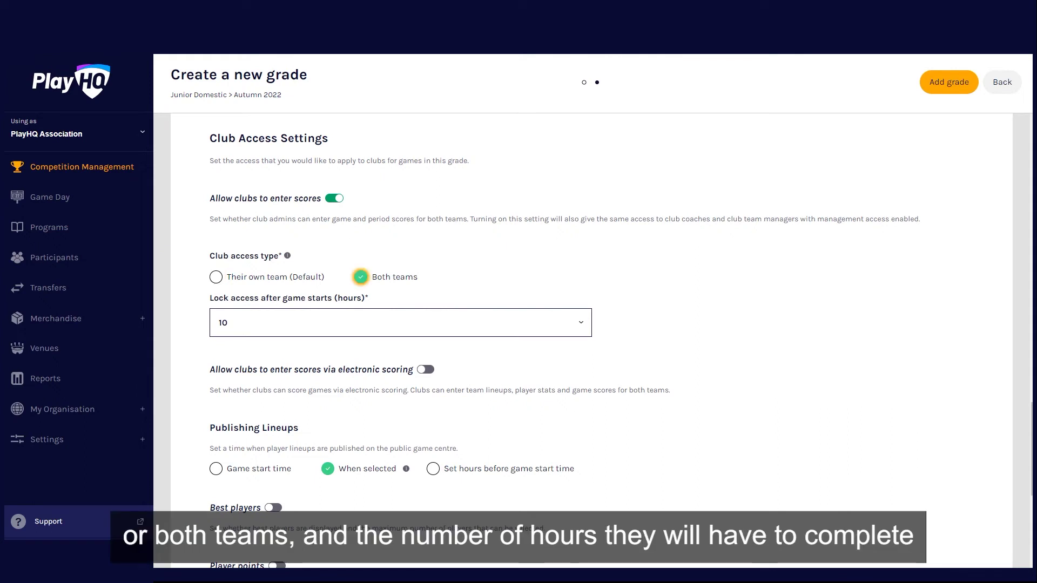
left_click(400, 323)
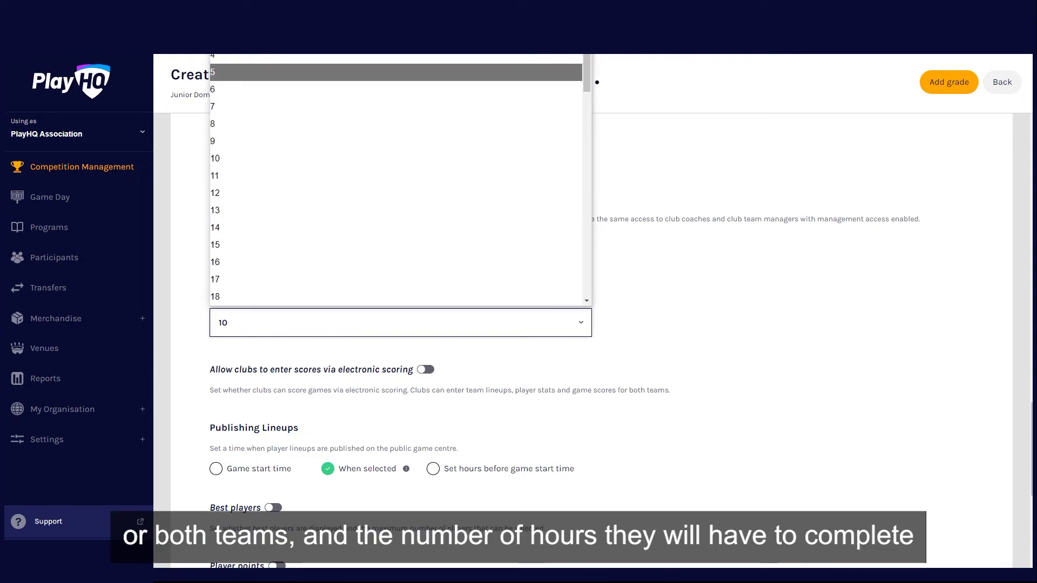
key("Escape")
key("5")
Allow clubs to enter scores via electronic scoring and enable player points for the grade.
scroll(594, 324, "down", 3)
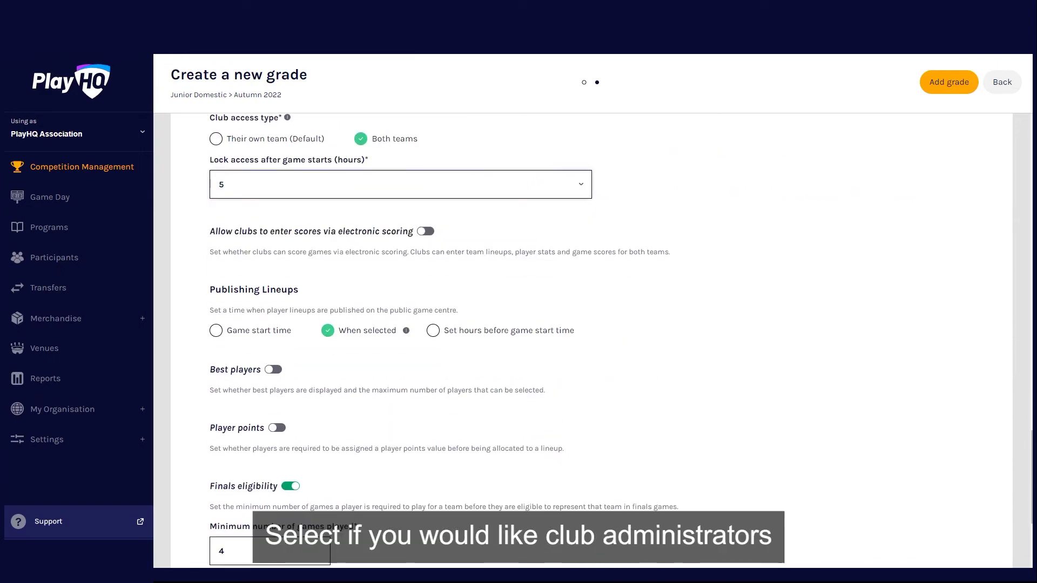
left_click(426, 231)
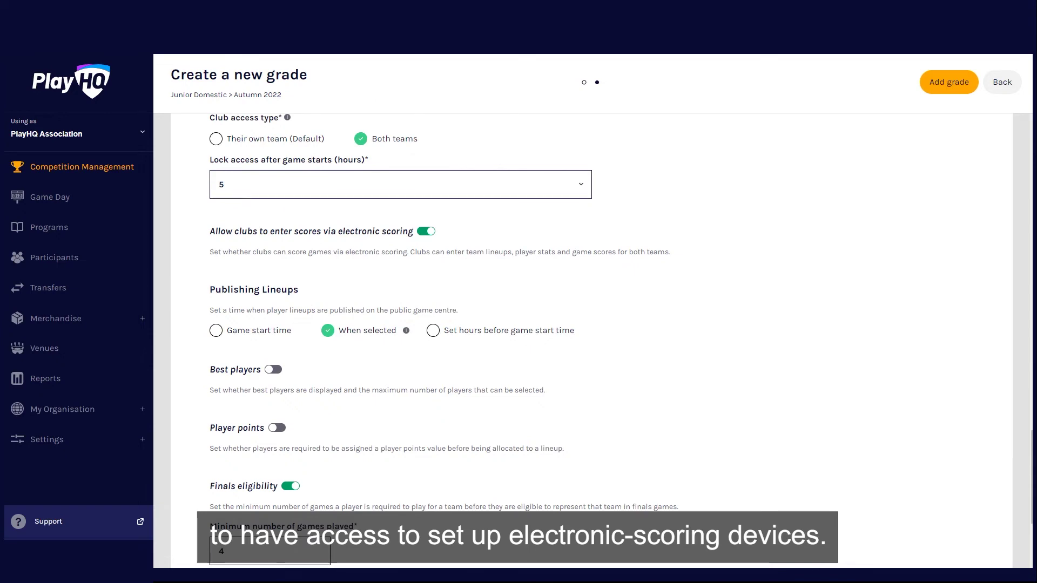
scroll(594, 324, "down", 3)
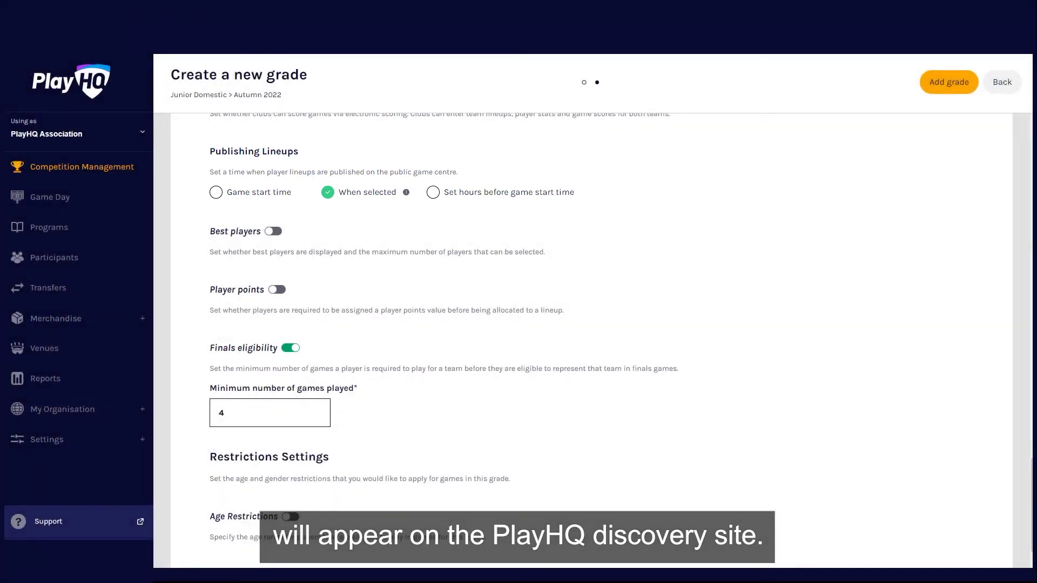
left_click(277, 289)
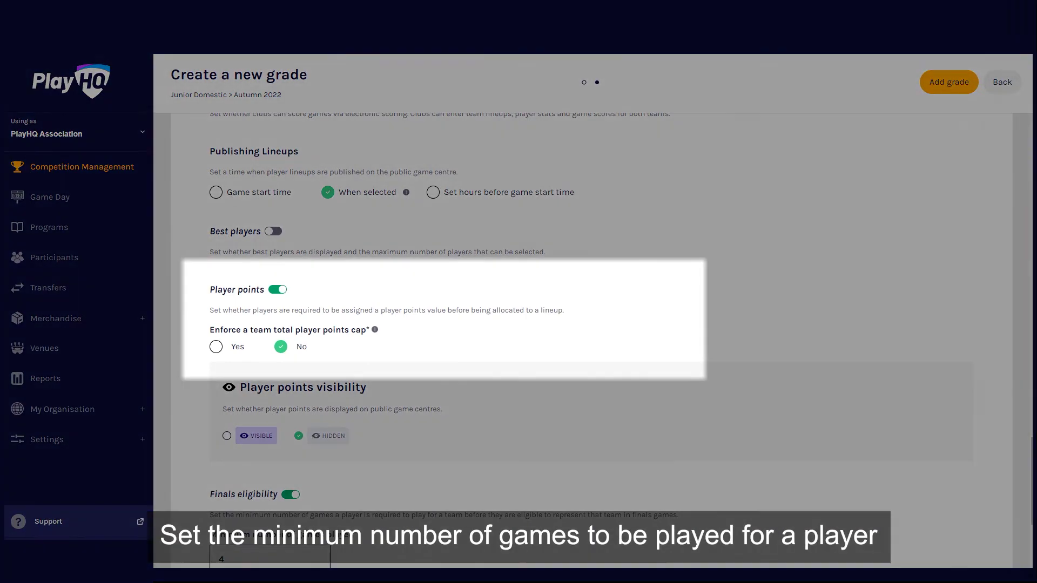
Set the minimum number of games played for finals eligibility to 3.
scroll(592, 335, "down", 4)
scroll(591, 335, "down", 1)
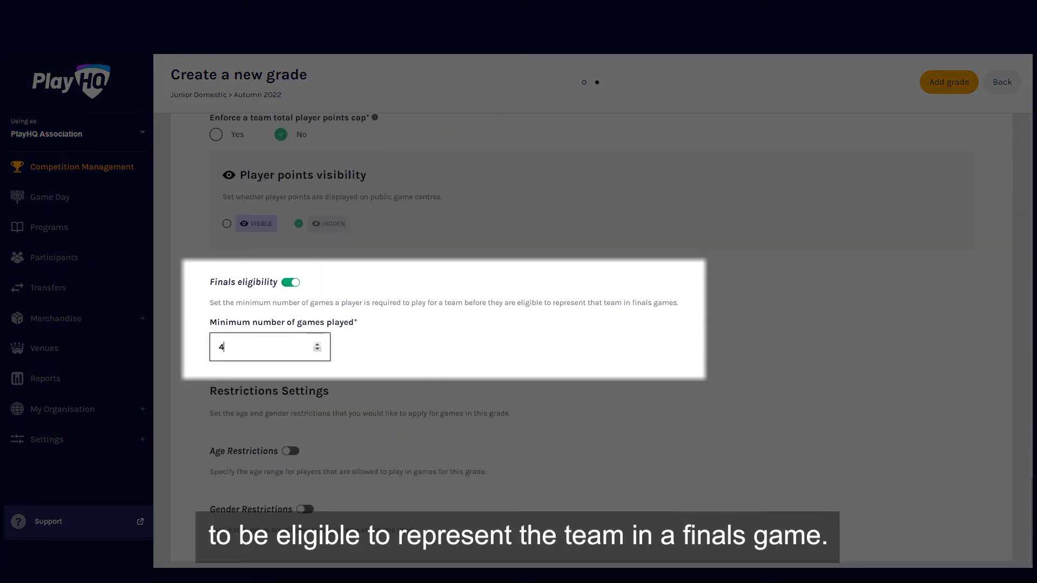
left_click(317, 349)
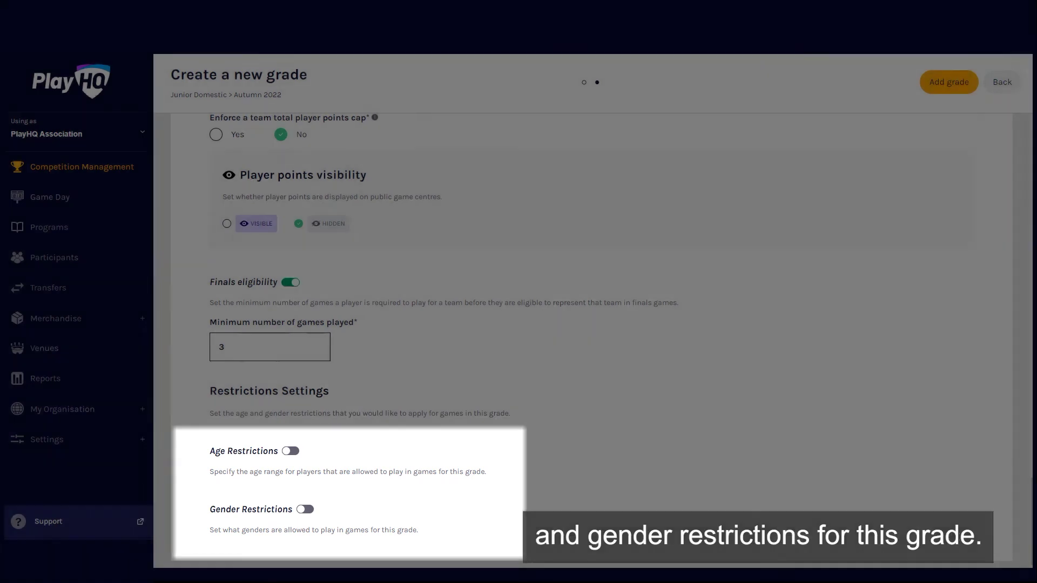
Turn on age restrictions for the grade and set the allowed age range from 10 to 15.
left_click(290, 451)
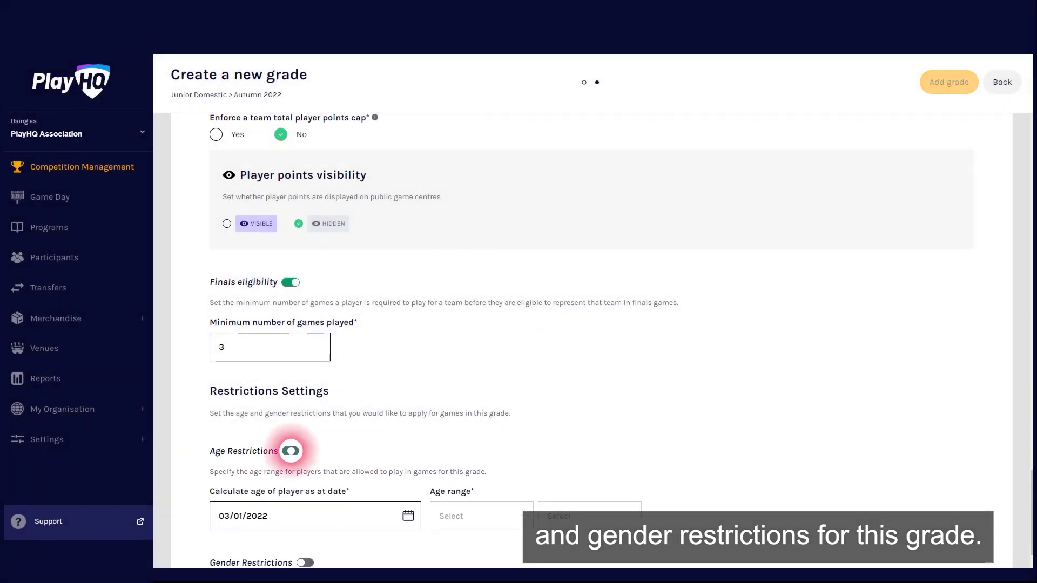
scroll(592, 341, "down", 1)
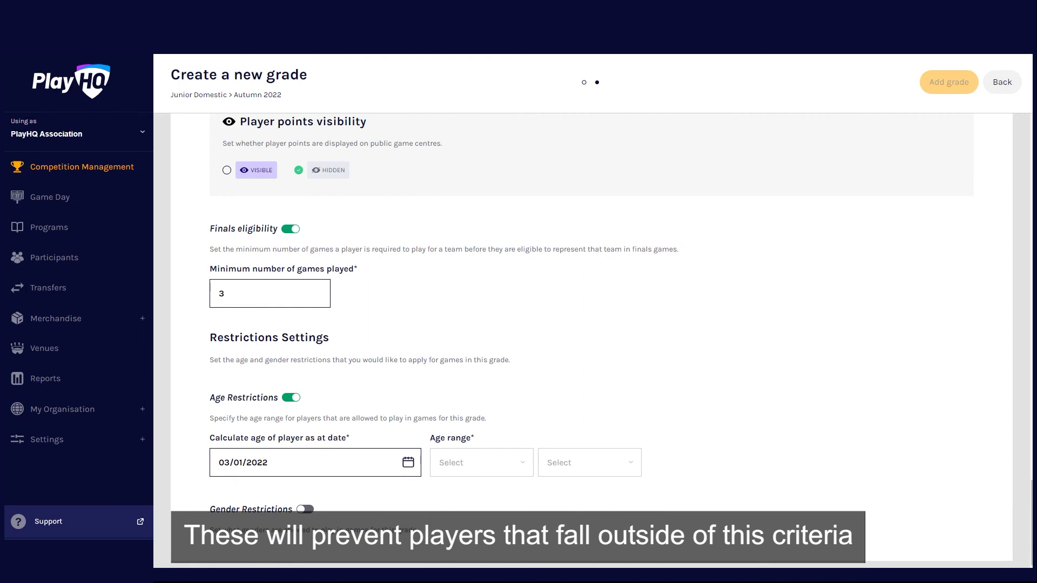
left_click(482, 462)
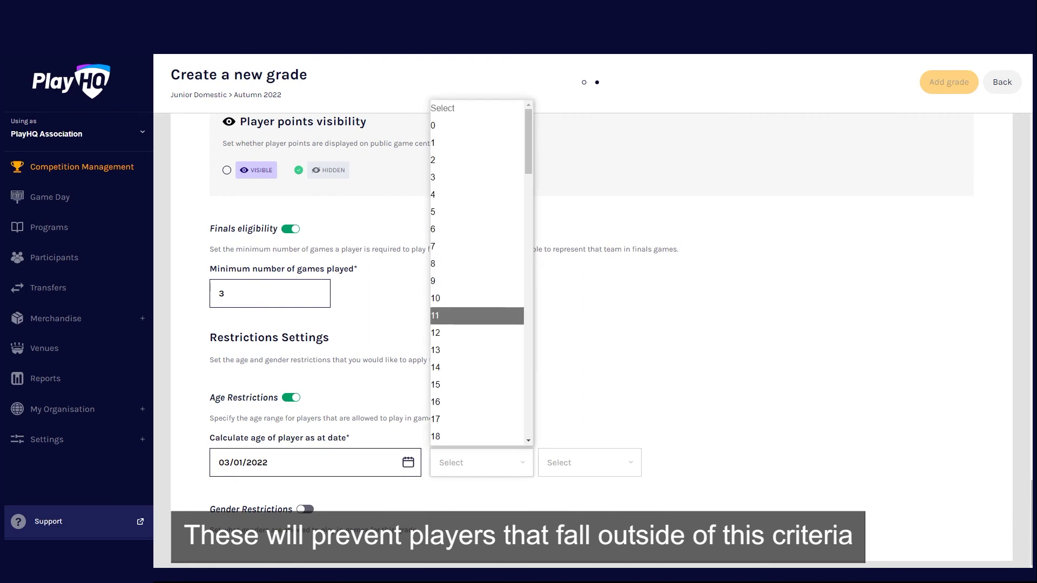
left_click(476, 298)
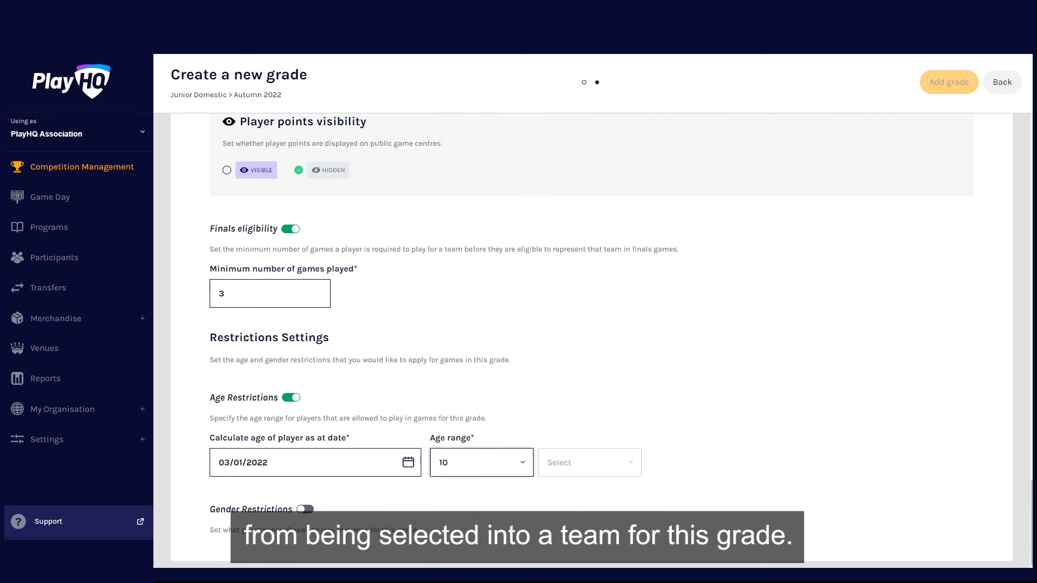
left_click(590, 463)
left_click(584, 385)
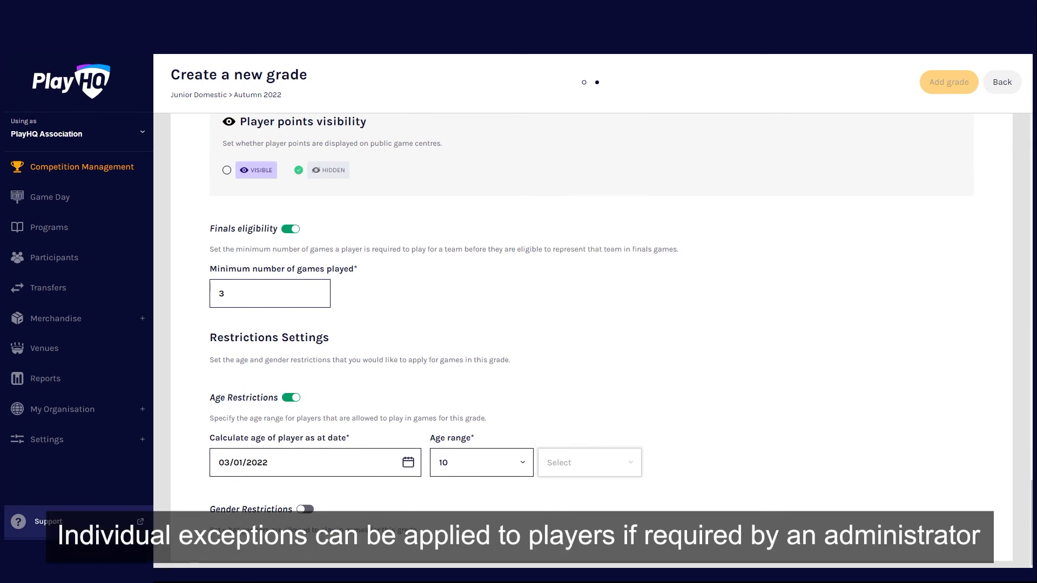
Set the date for calculating player age in the age restrictions to 01/01/2022.
left_click(315, 463)
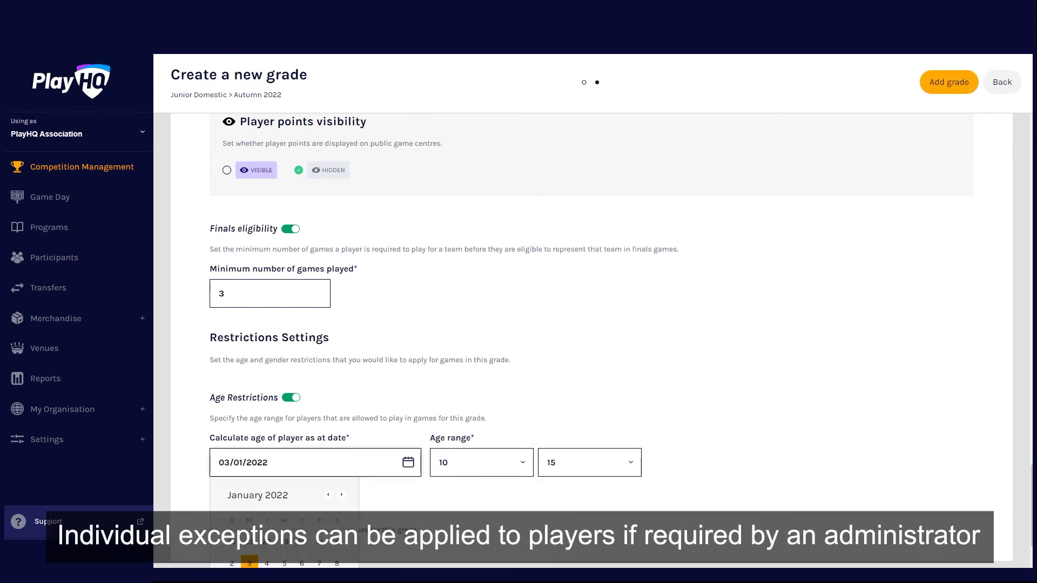
scroll(591, 341, "down", 2)
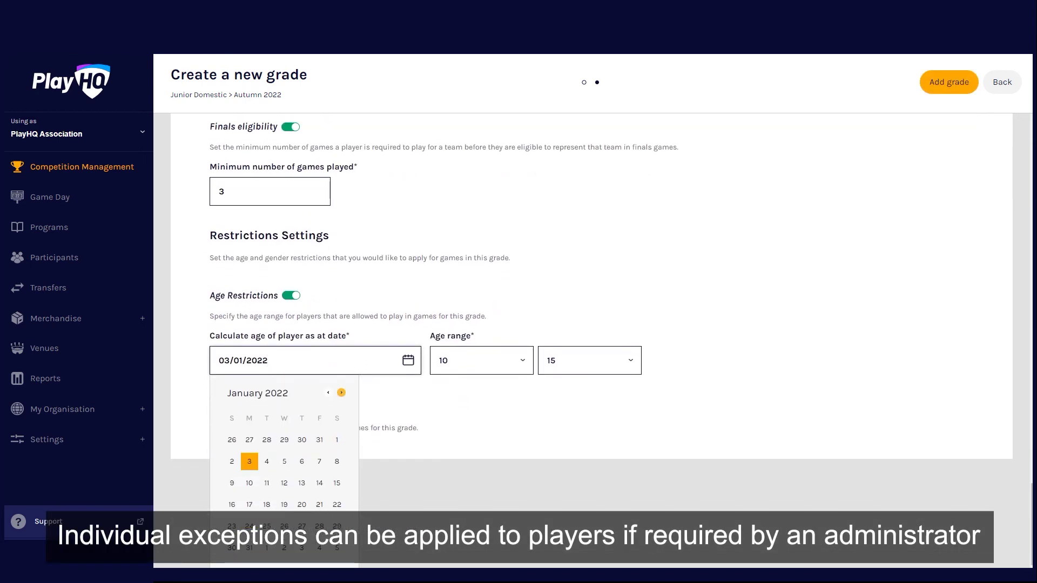
left_click(249, 462)
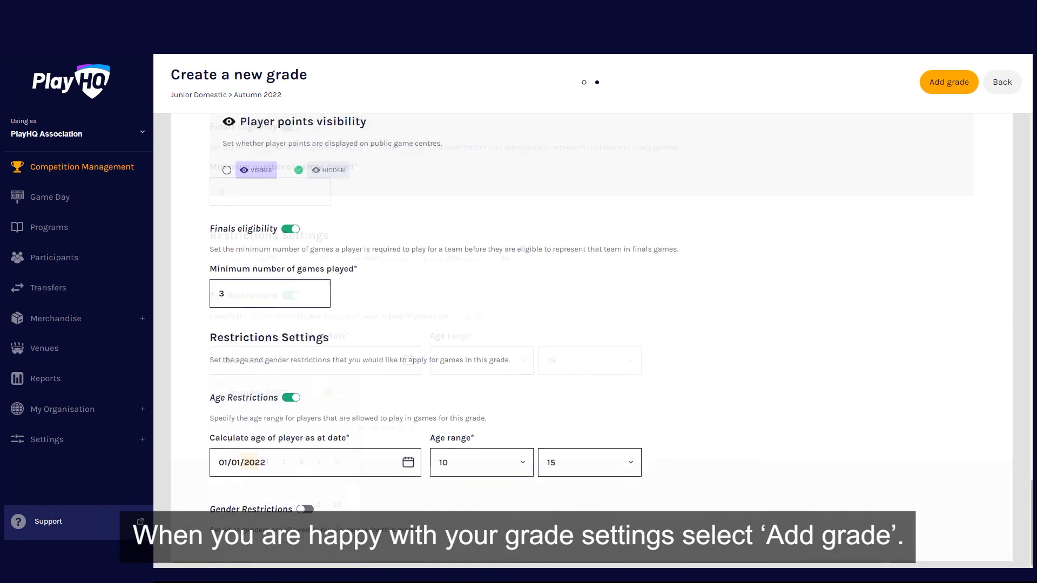
Add the new grade to the season with the configured settings.
scroll(592, 340, "up", 8)
scroll(591, 339, "up", 15)
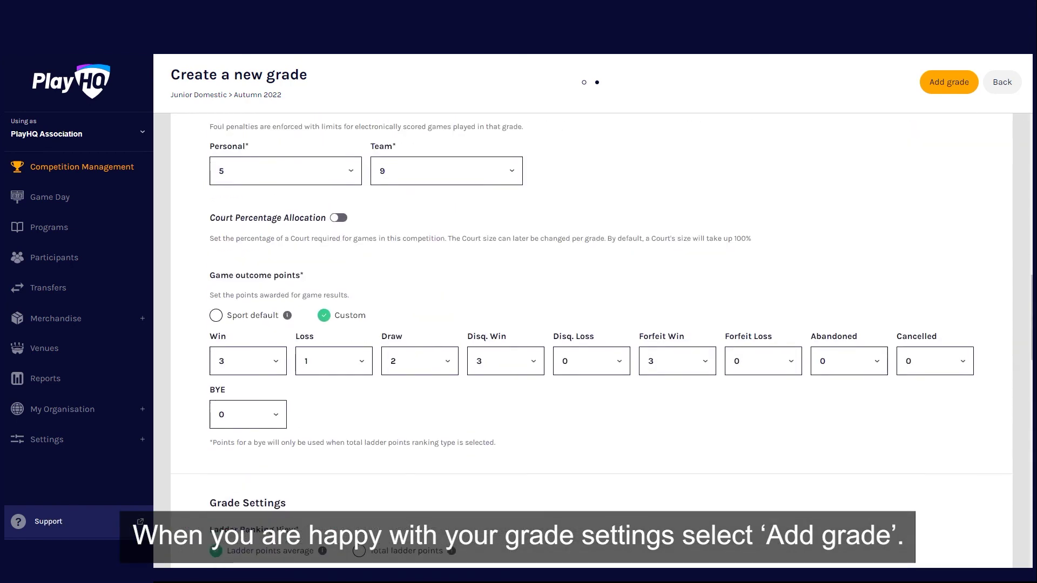
scroll(591, 339, "up", 1)
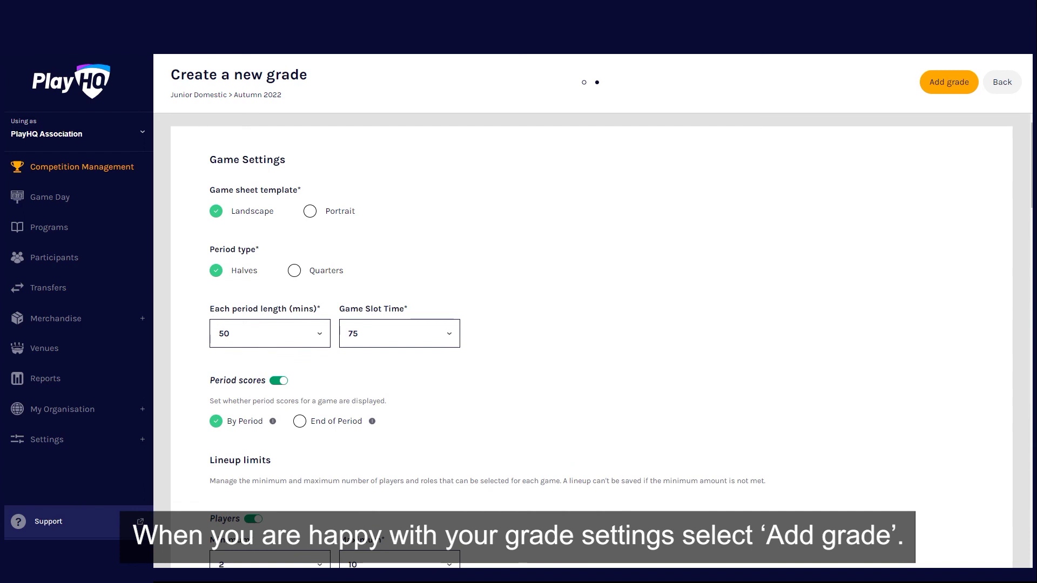
left_click(949, 82)
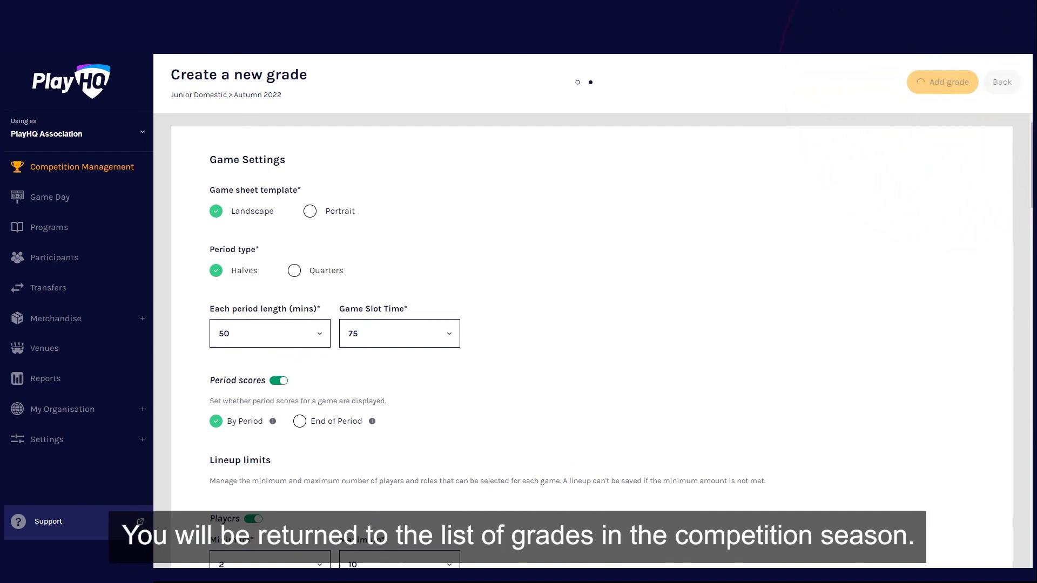